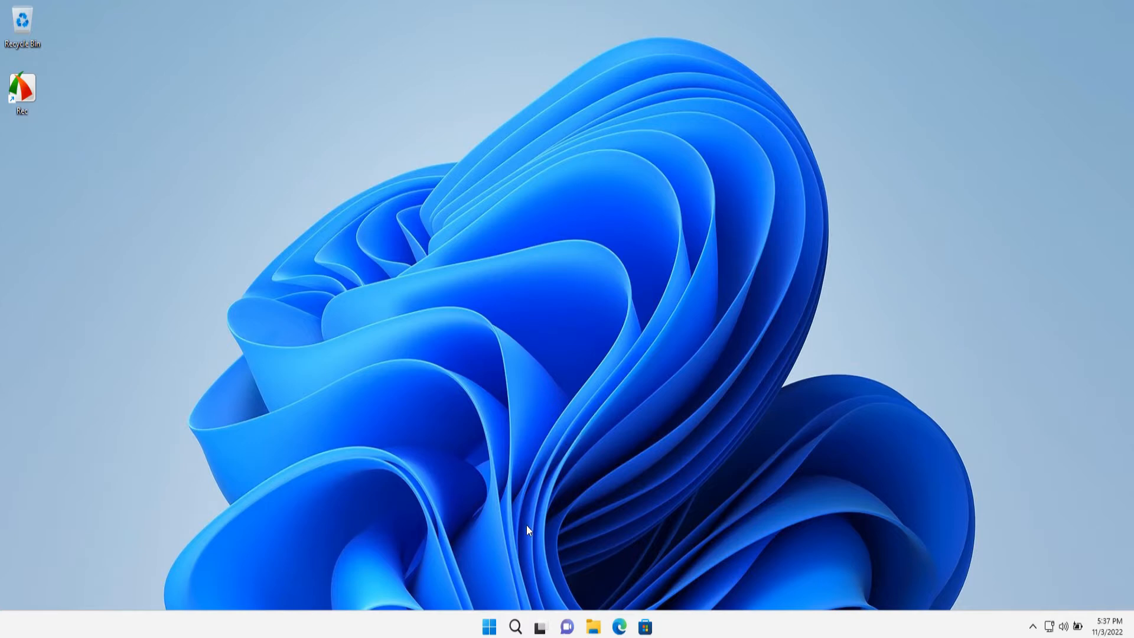
Search Windows for "device manager" and open Device Manager.
click(515, 628)
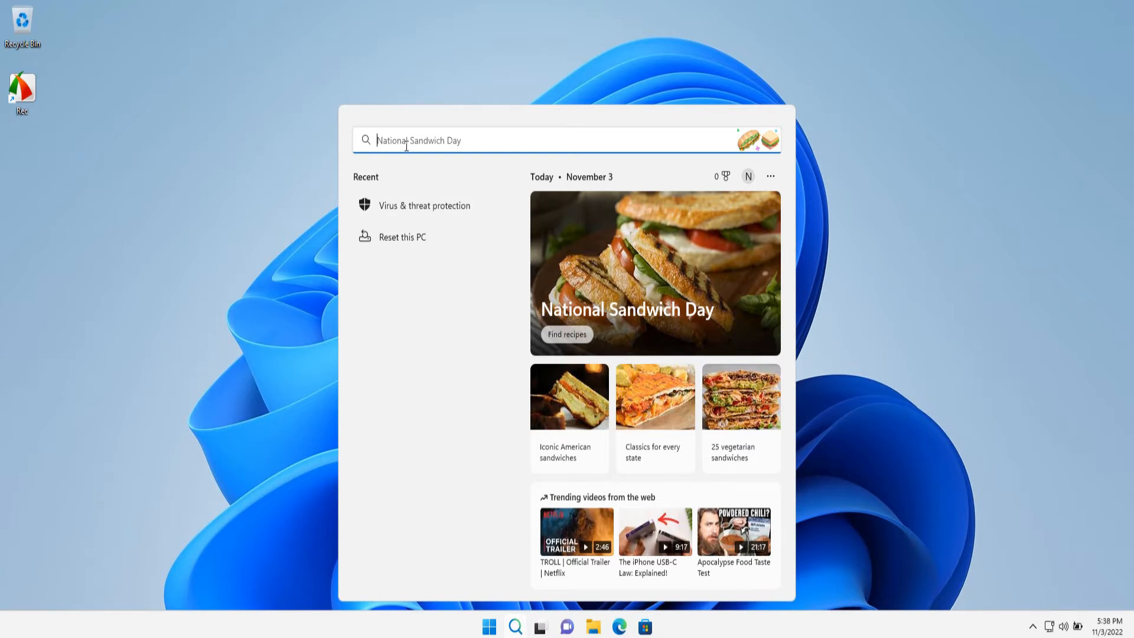
text(device nam)
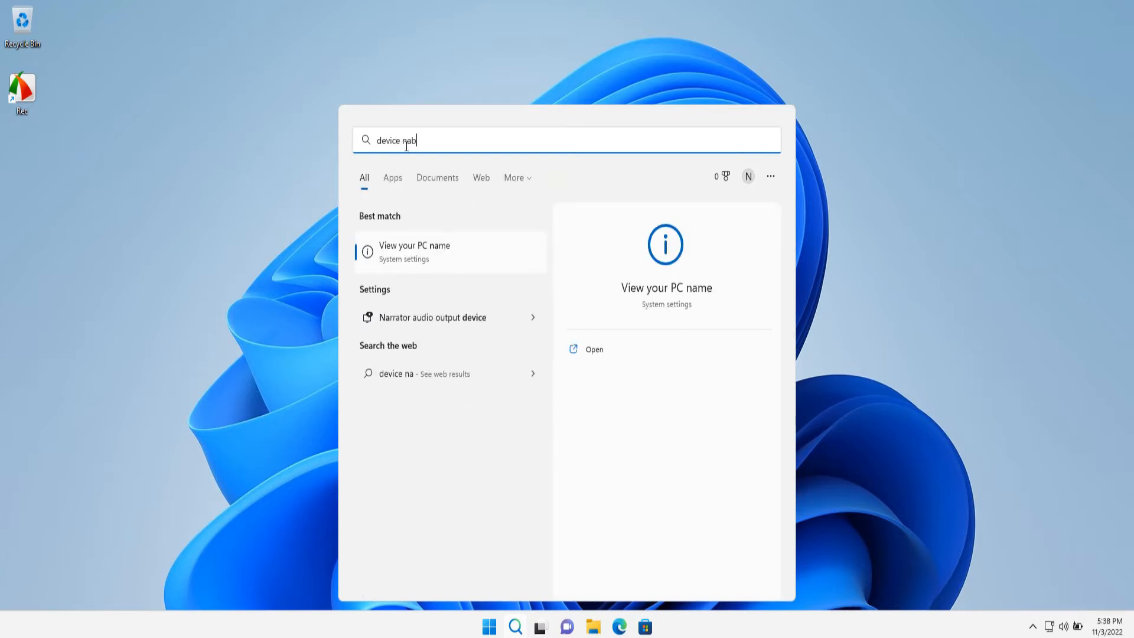
key(BackSpace)
key(BackSpace)
key(BackSpace)
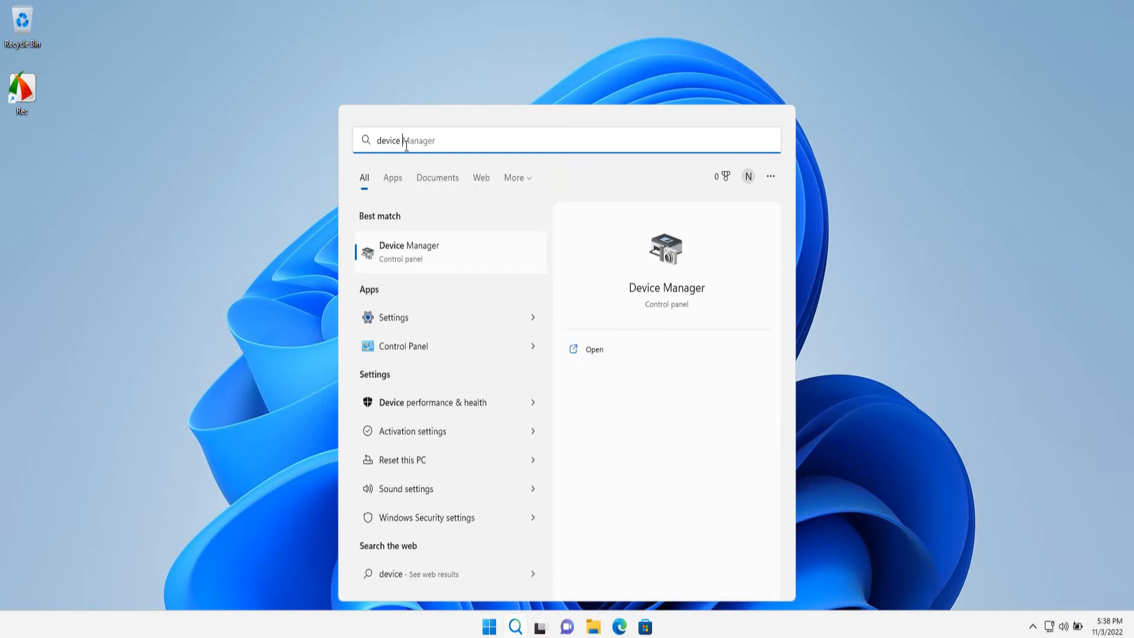
text(manager)
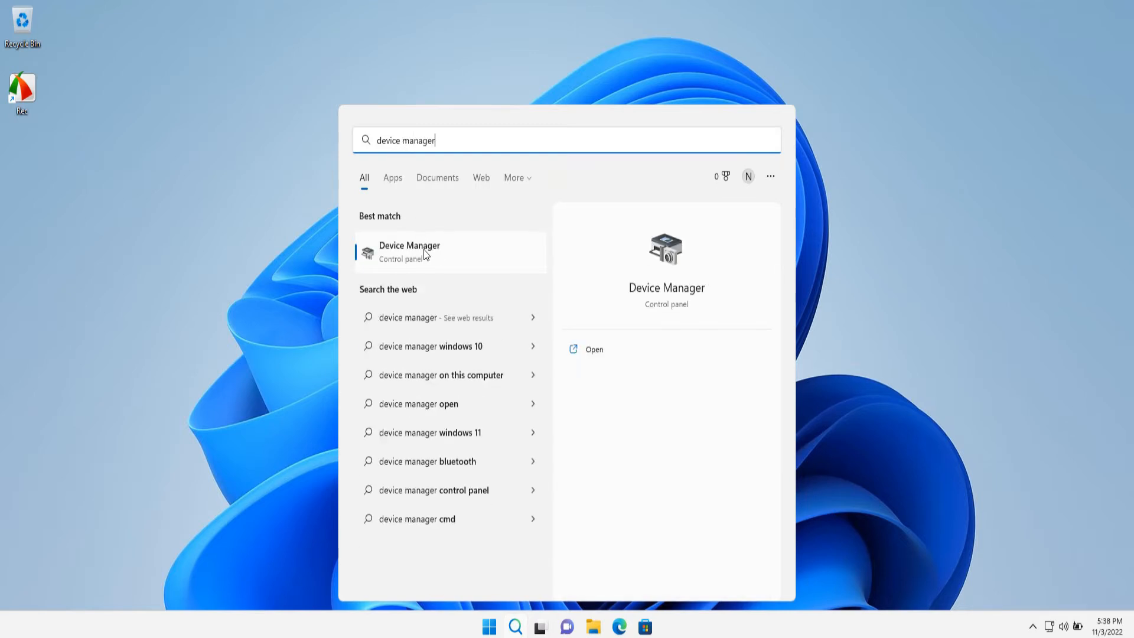
click(429, 249)
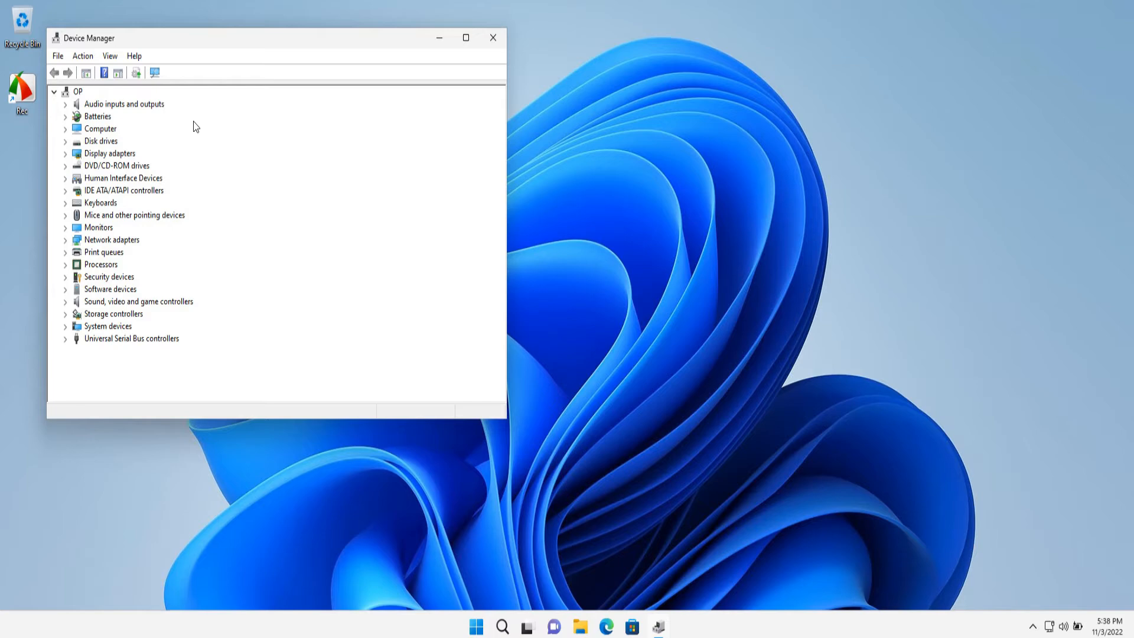
Expand Audio inputs and outputs in the maximized window and review the commands available for the microphone and the speakers.
click(66, 104)
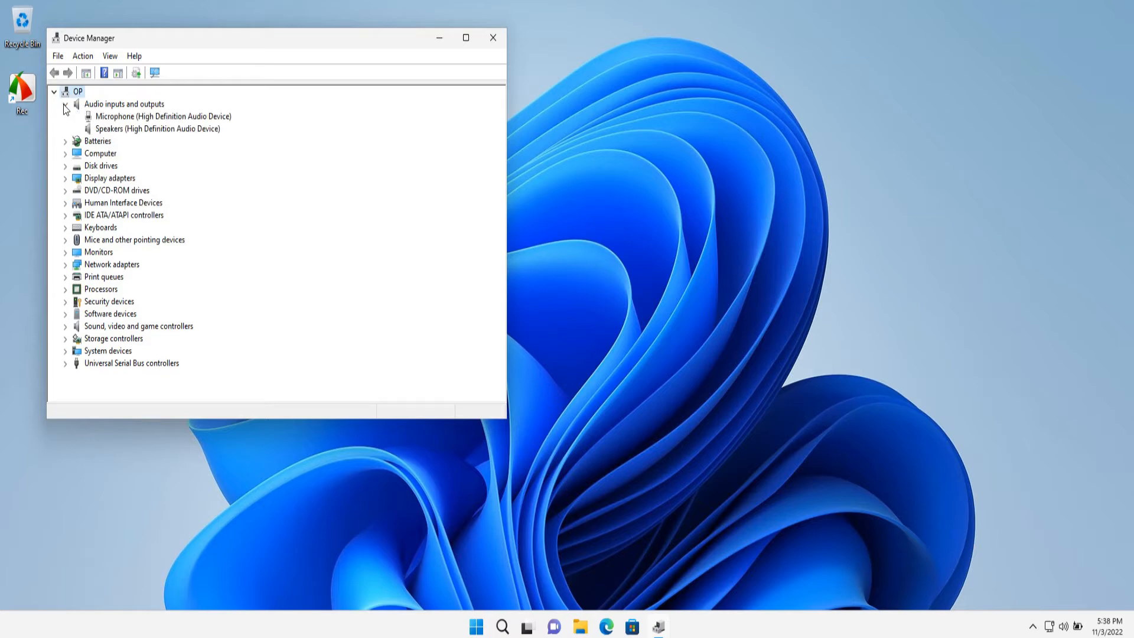
click(466, 37)
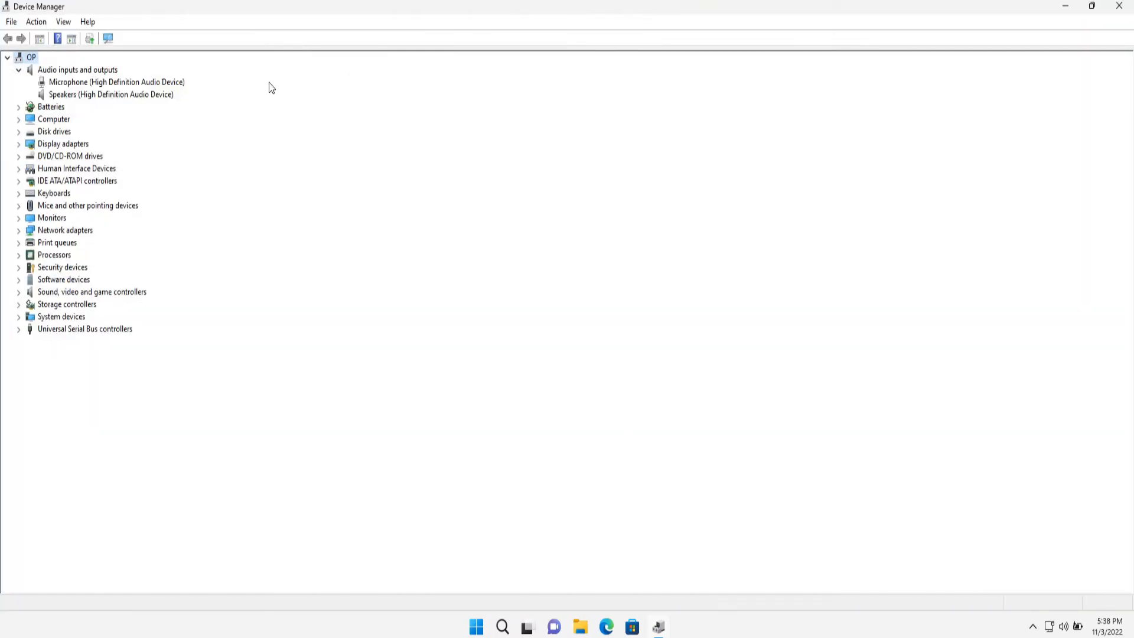
right_click(155, 82)
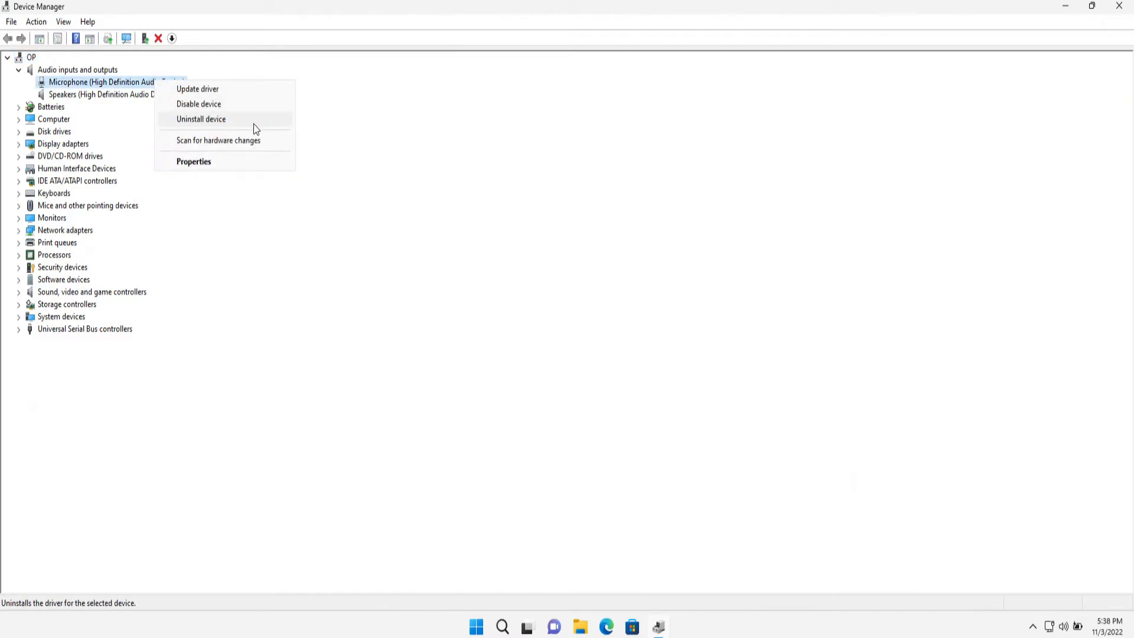
click(136, 94)
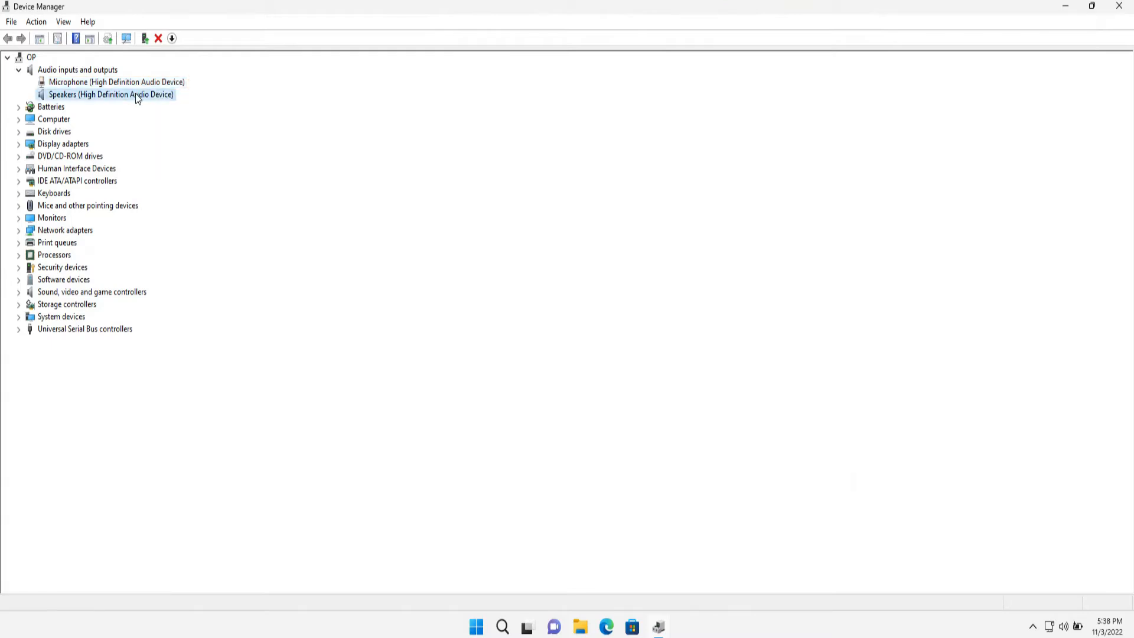
right_click(136, 94)
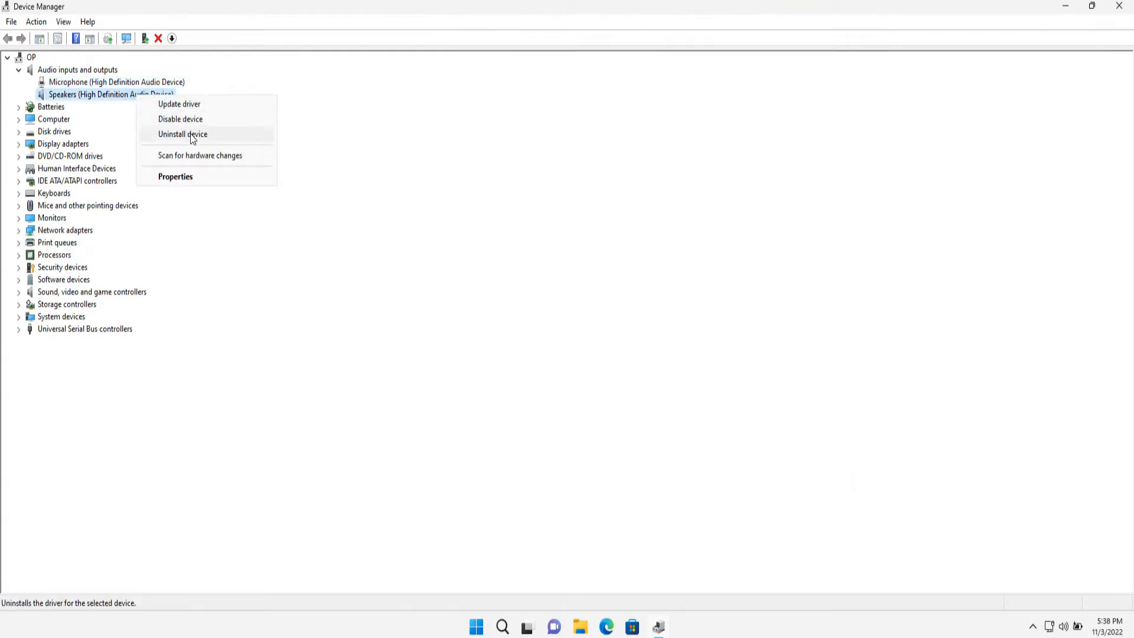
click(366, 116)
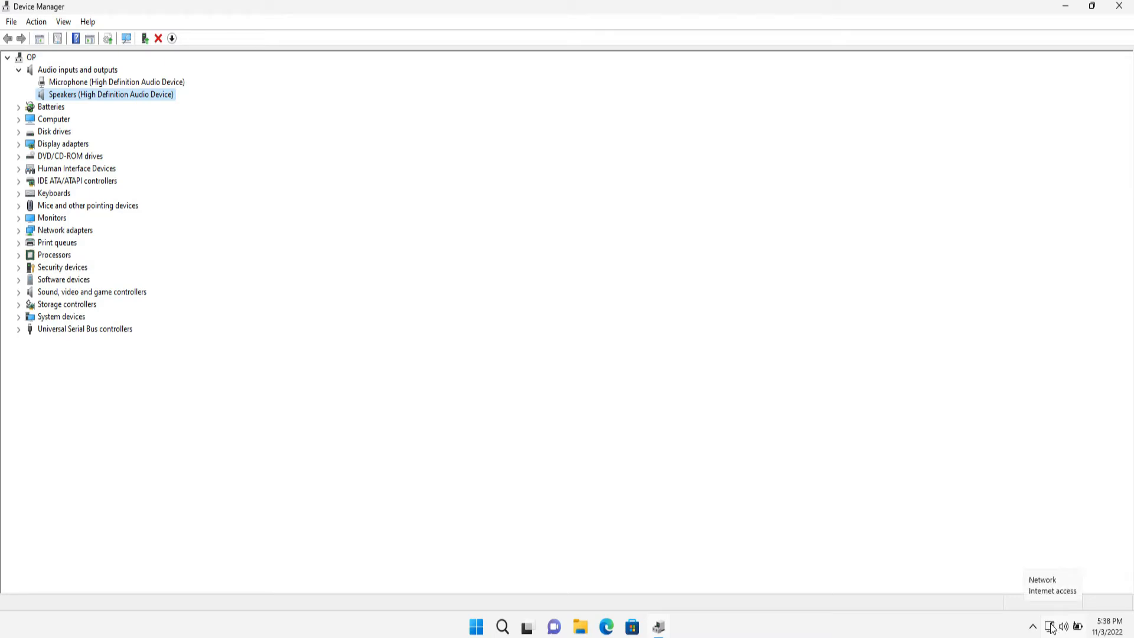
Scan the whole computer for hardware changes, check the microphone and speakers entries, and close Device Manager.
right_click(28, 58)
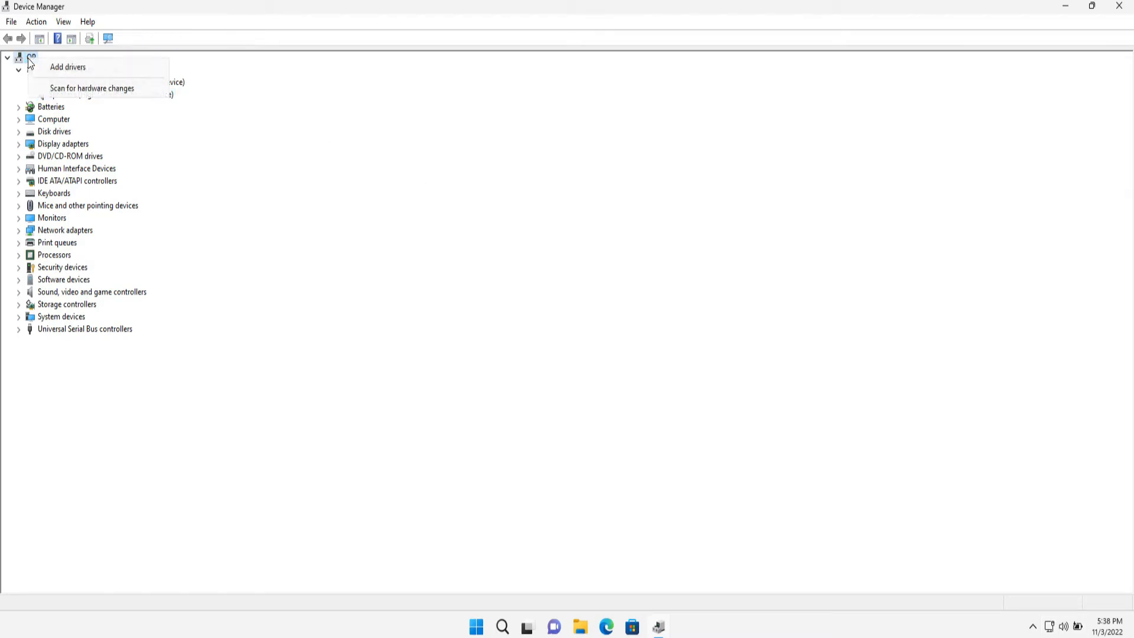
click(92, 93)
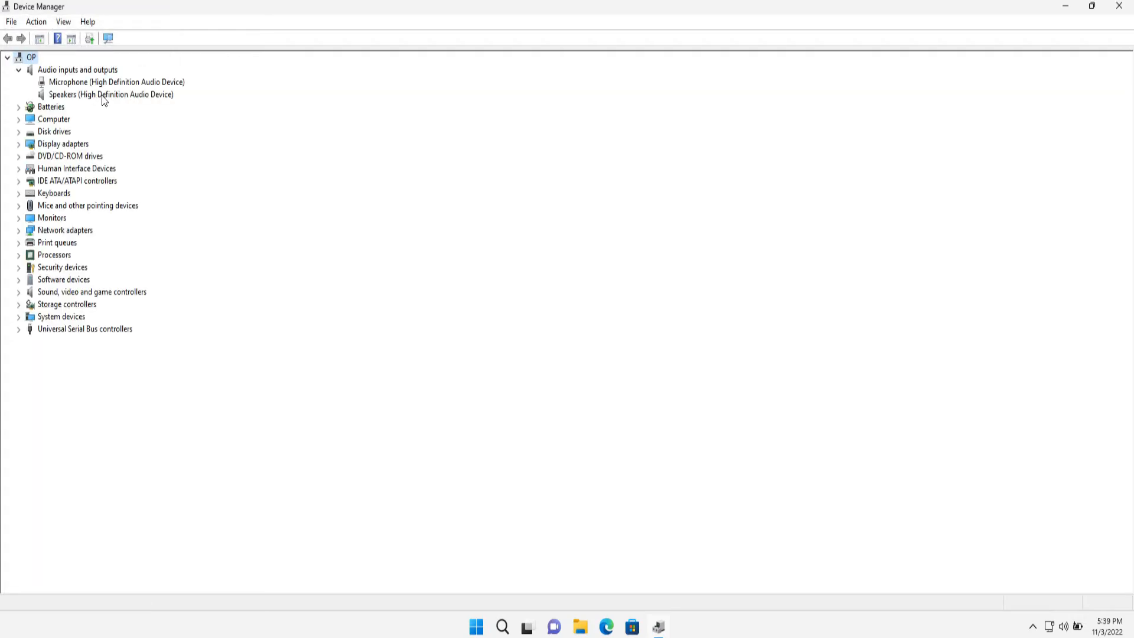
right_click(31, 58)
click(63, 87)
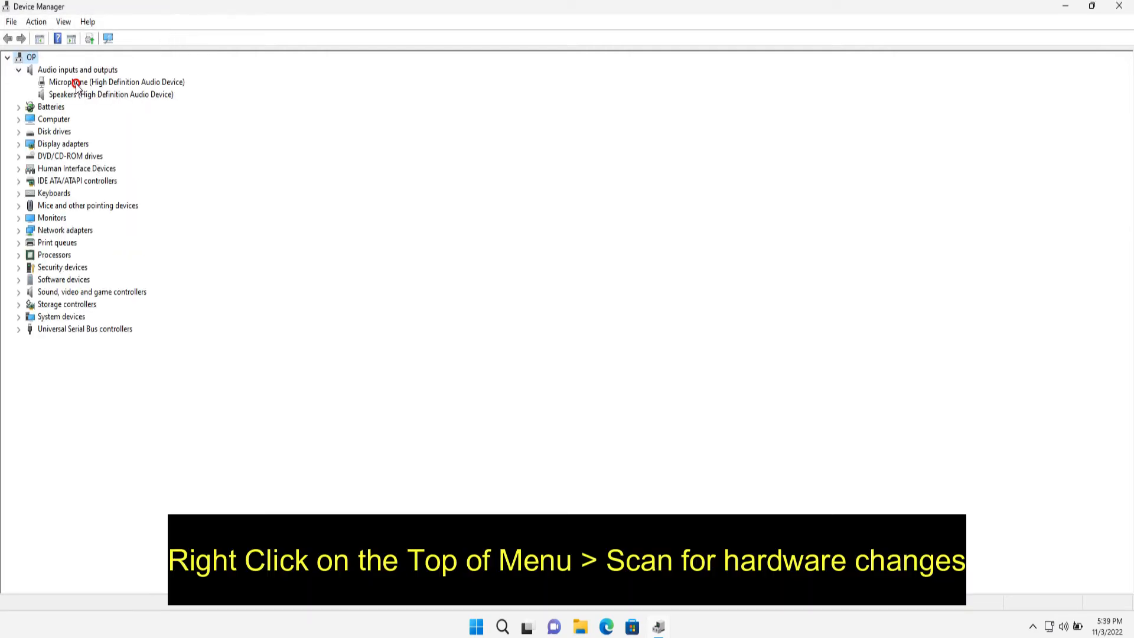
click(77, 85)
click(81, 96)
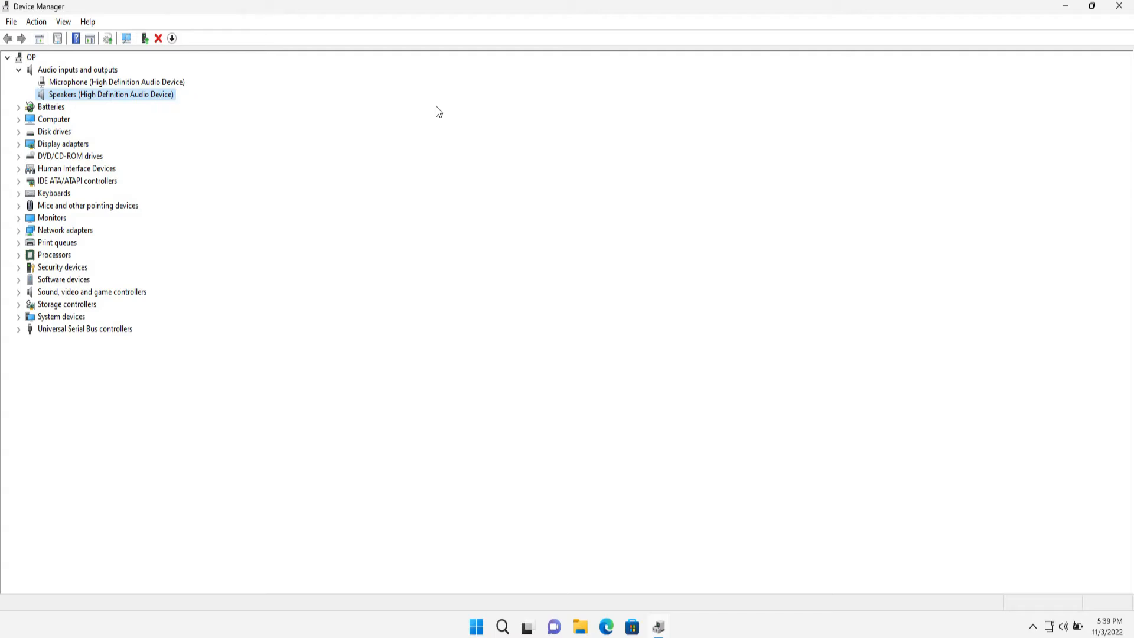
click(1123, 8)
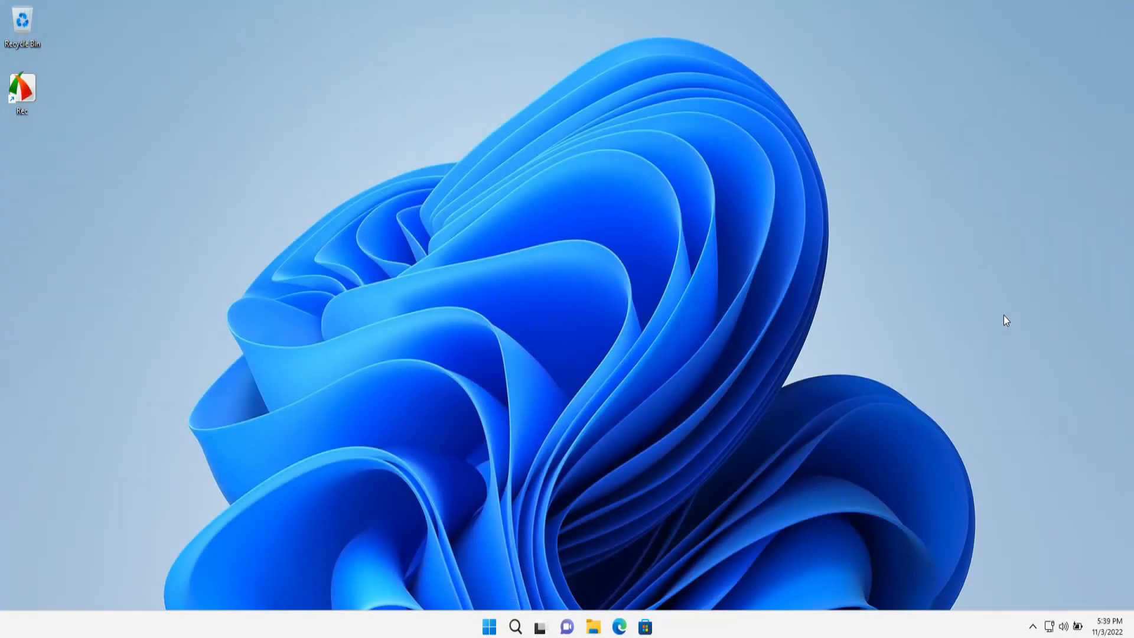
Start the sound problem troubleshooter, check the Speakers and Headphones choices it offers, and cancel it.
right_click(1064, 628)
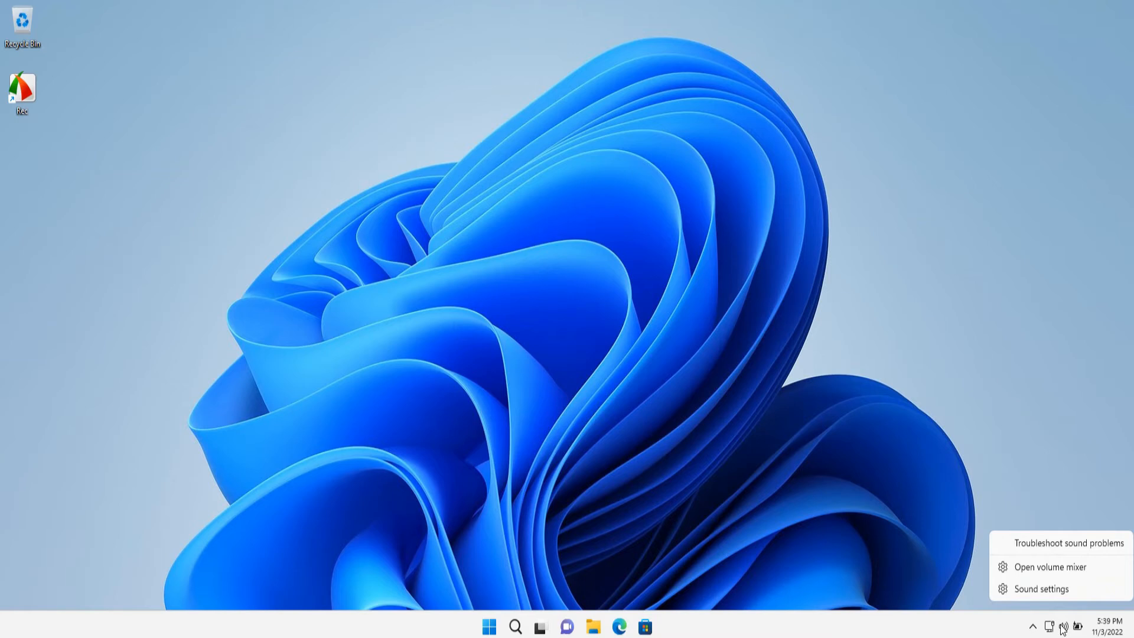
click(1044, 546)
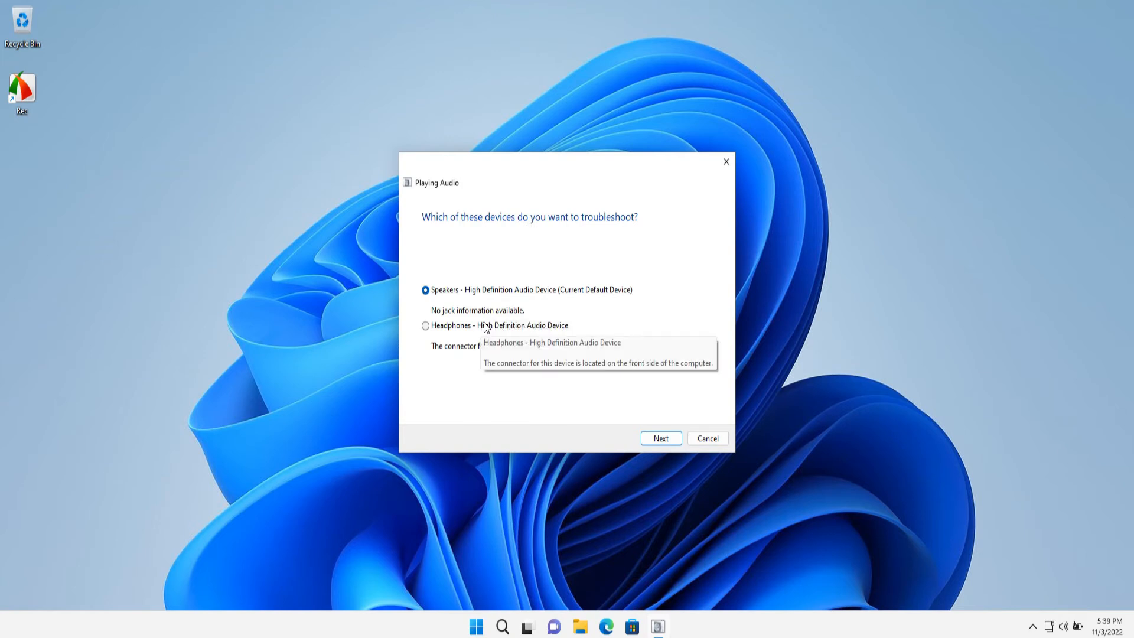
click(426, 326)
click(426, 291)
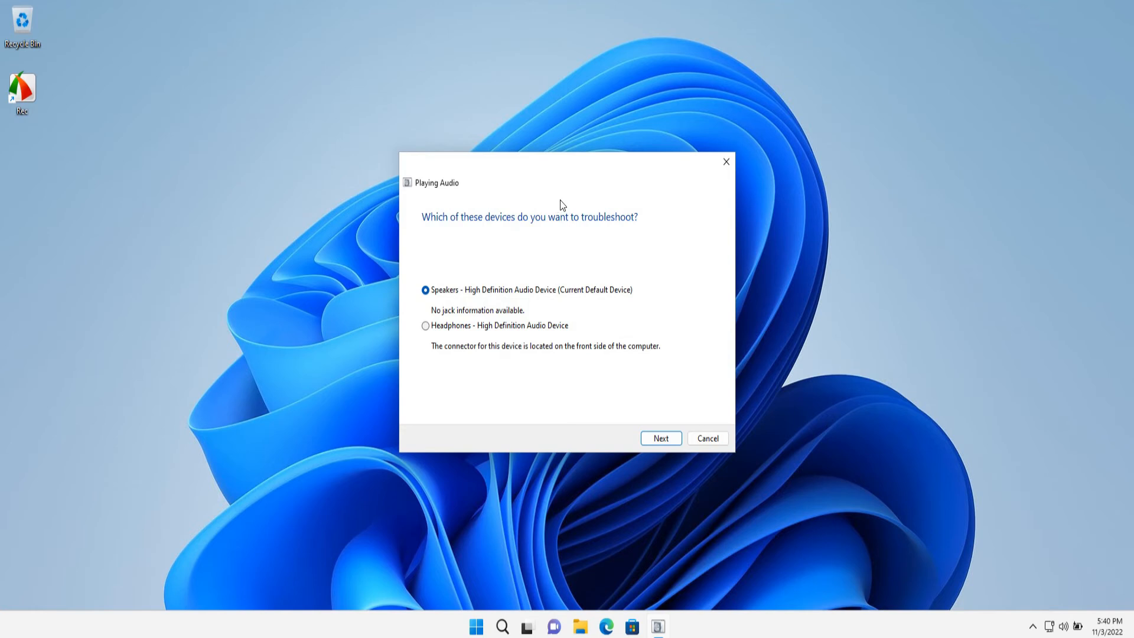
click(713, 436)
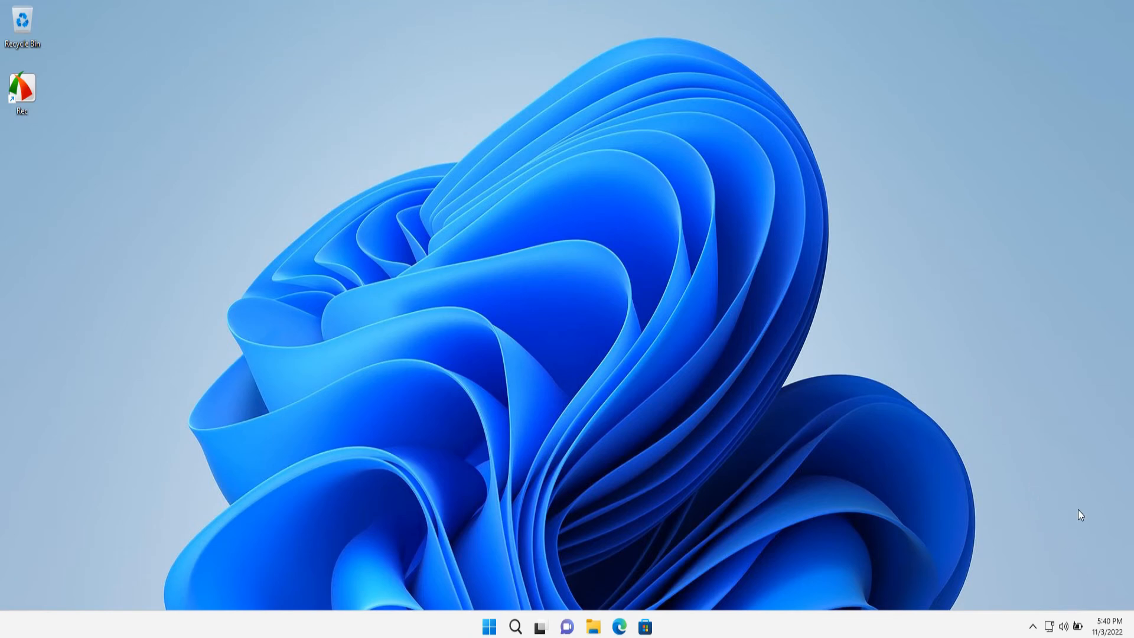
Open the system Sound settings and bring up the Sound dialog through More sound settings.
right_click(1064, 626)
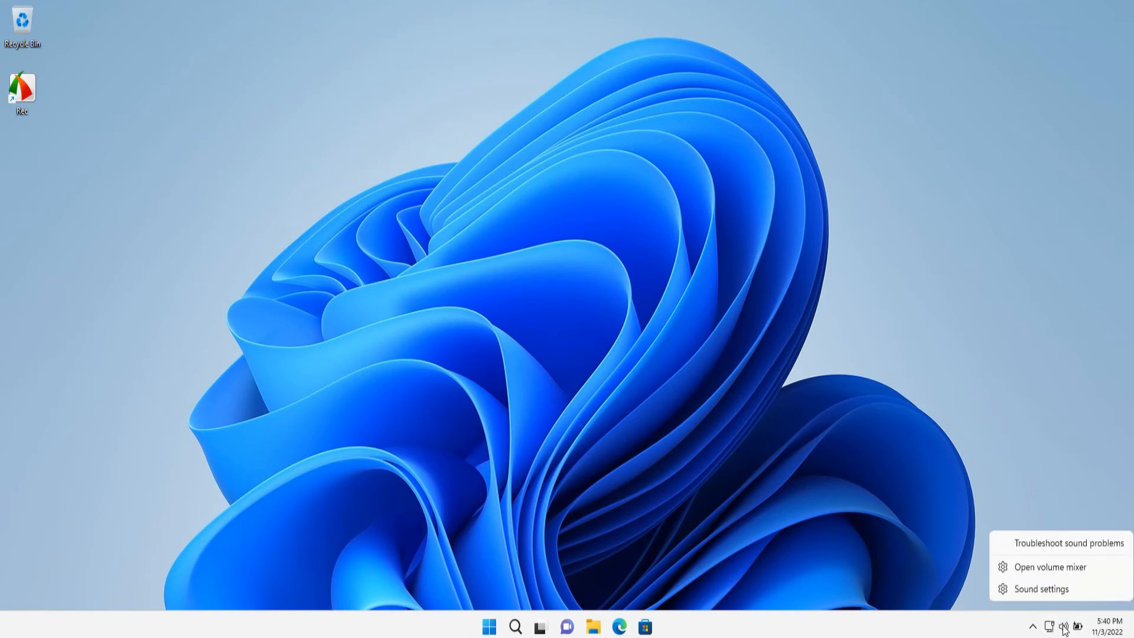
click(1052, 590)
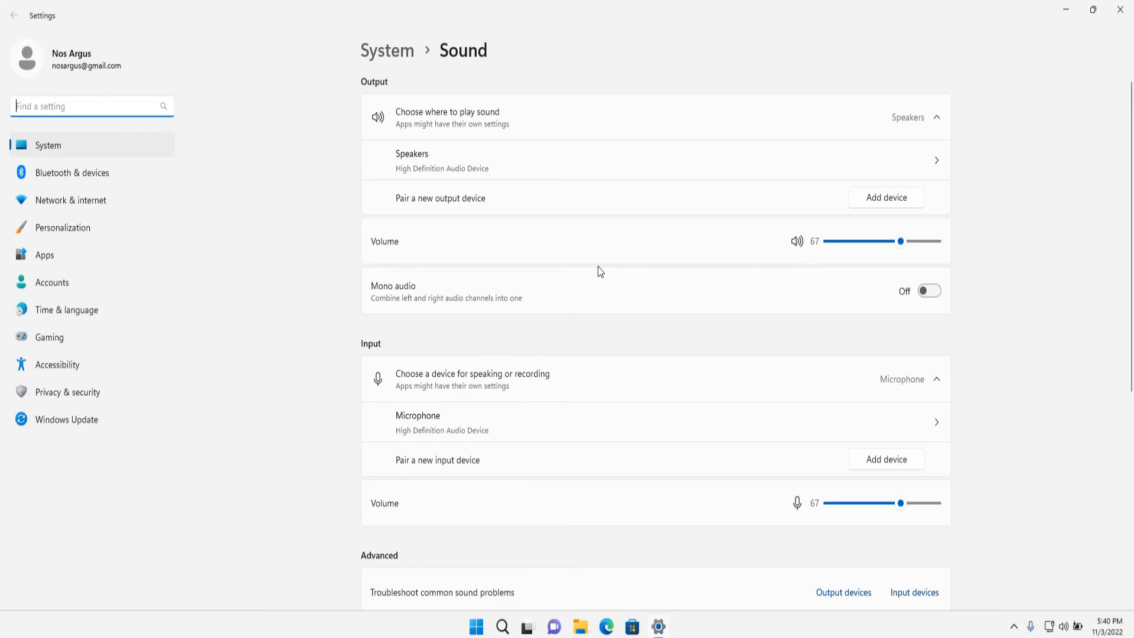
scroll(596, 260, down, 6)
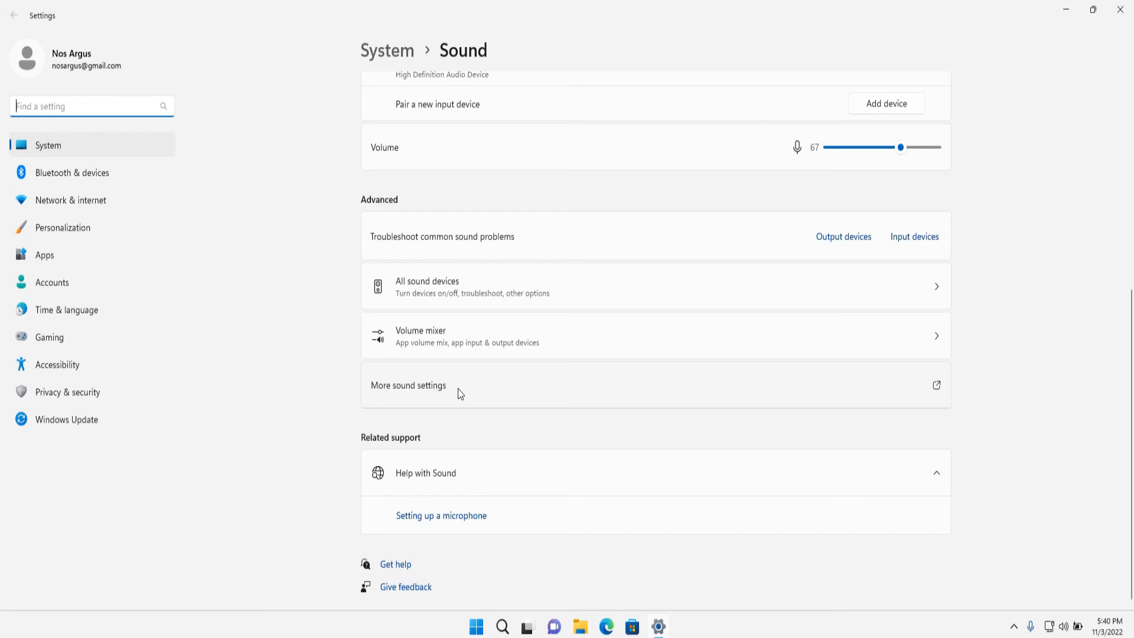
click(458, 389)
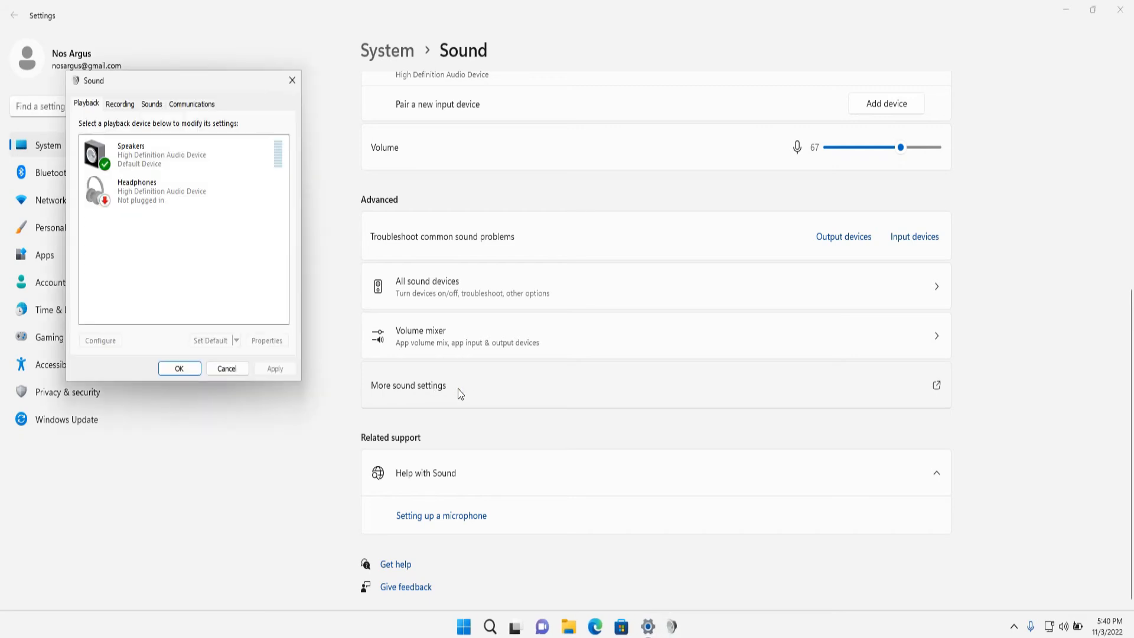
drag(219, 83, 698, 87)
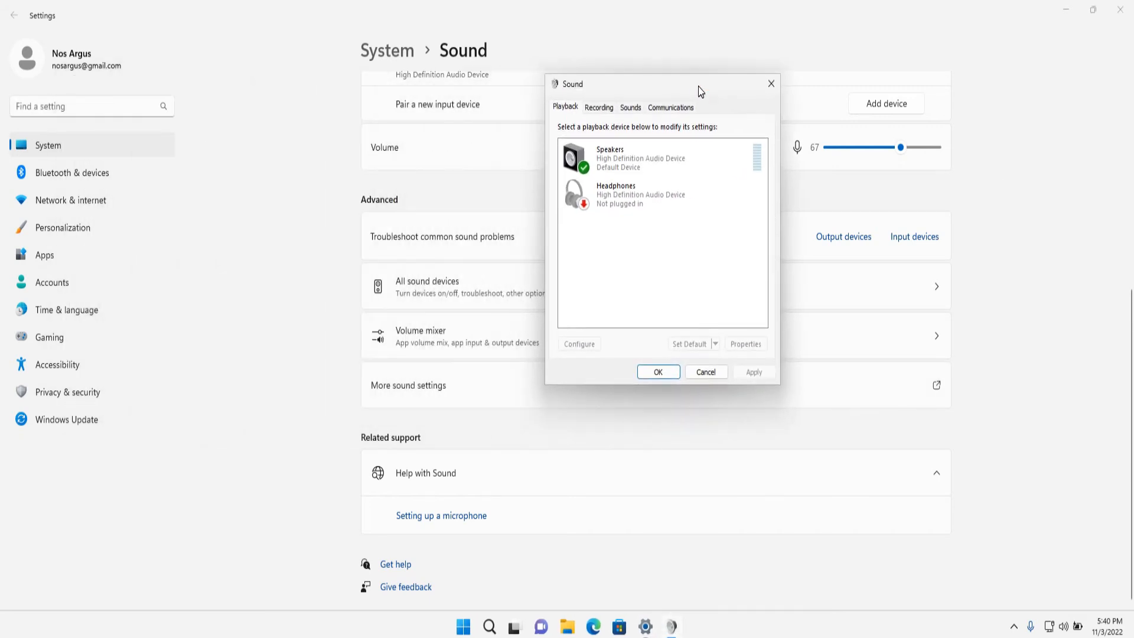
Examine the Speakers and Headphones playback devices, including the options offered for Speakers, and leave Speakers selected.
click(621, 165)
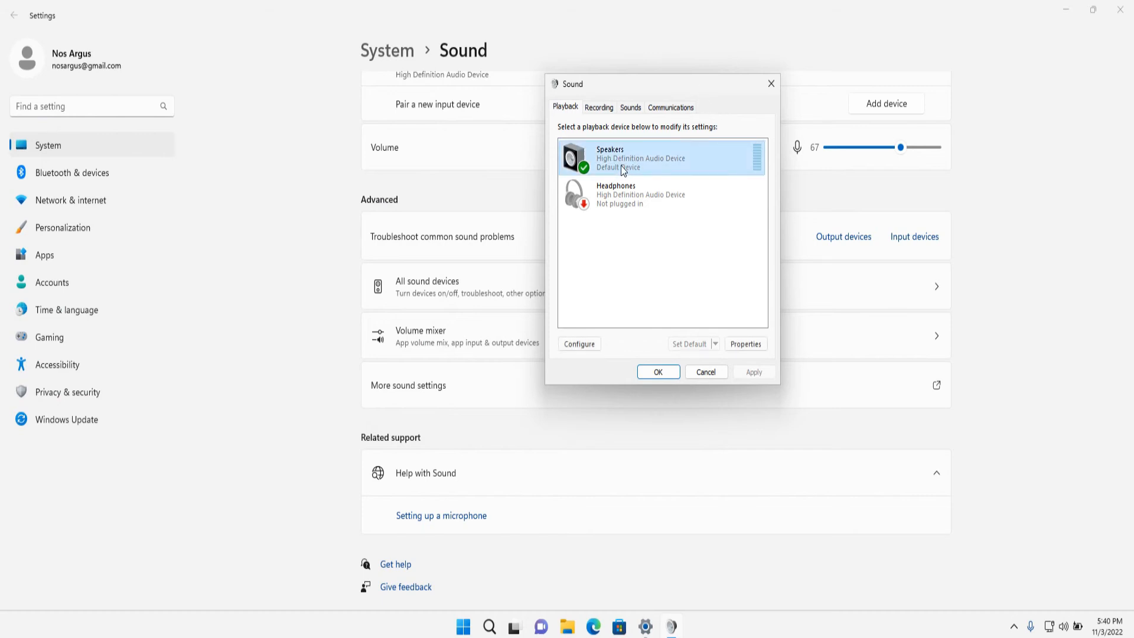
click(622, 197)
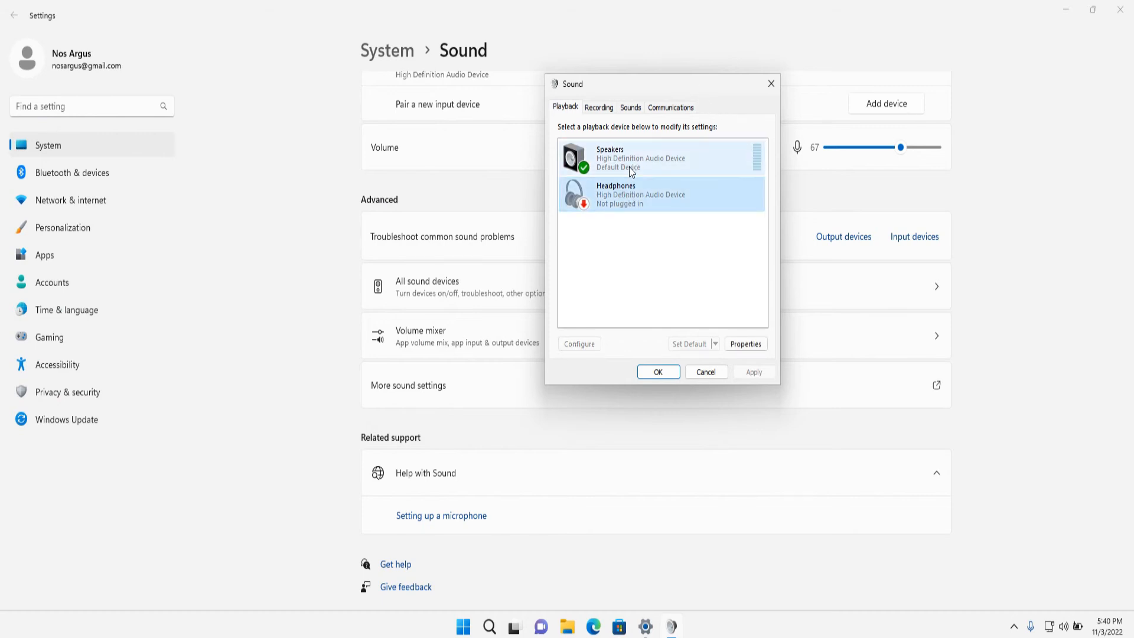
click(638, 161)
click(637, 195)
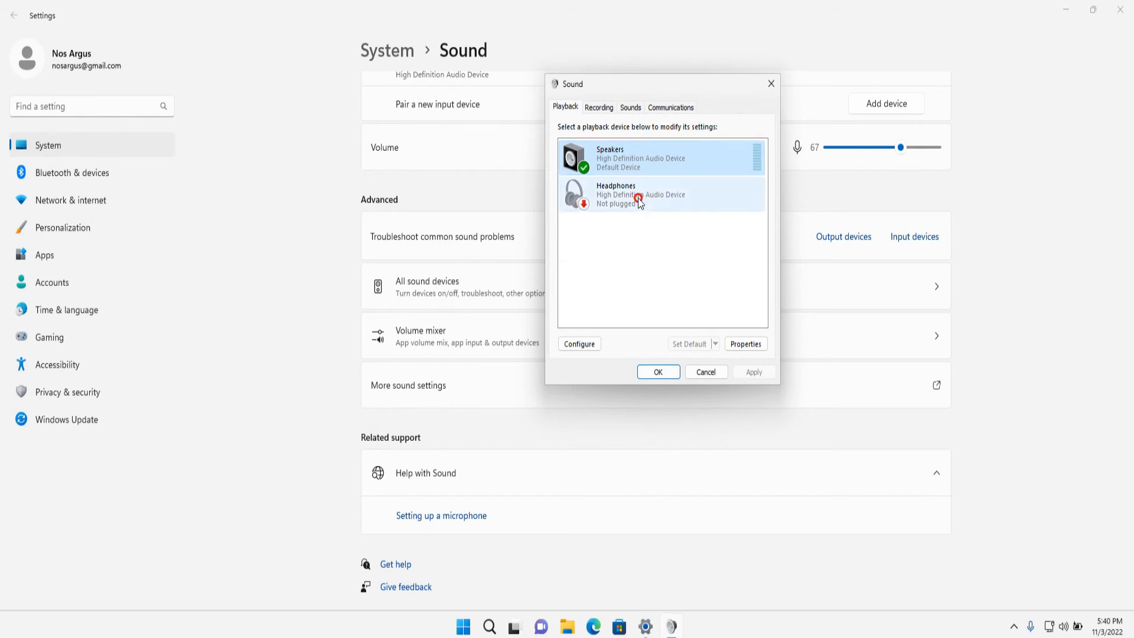
click(630, 150)
click(644, 193)
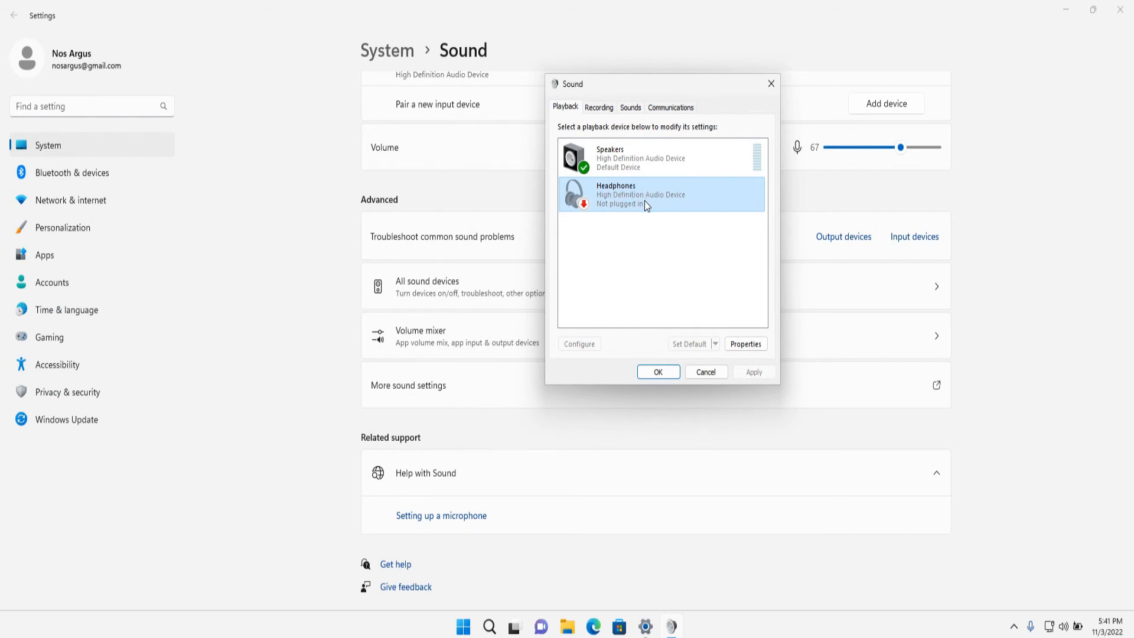
click(631, 161)
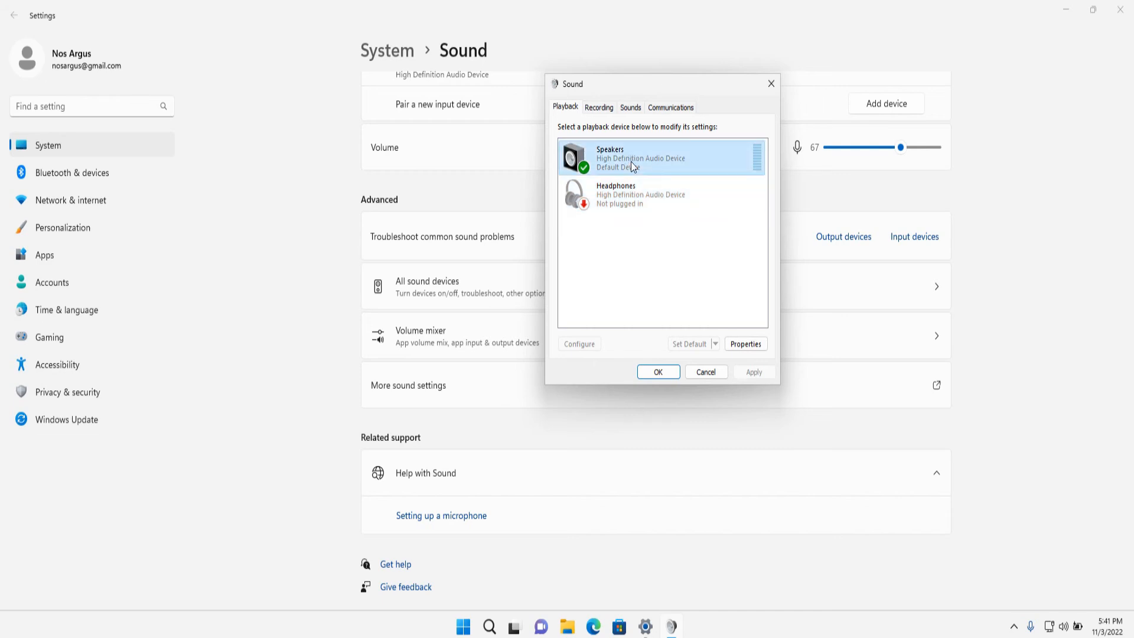
right_click(638, 158)
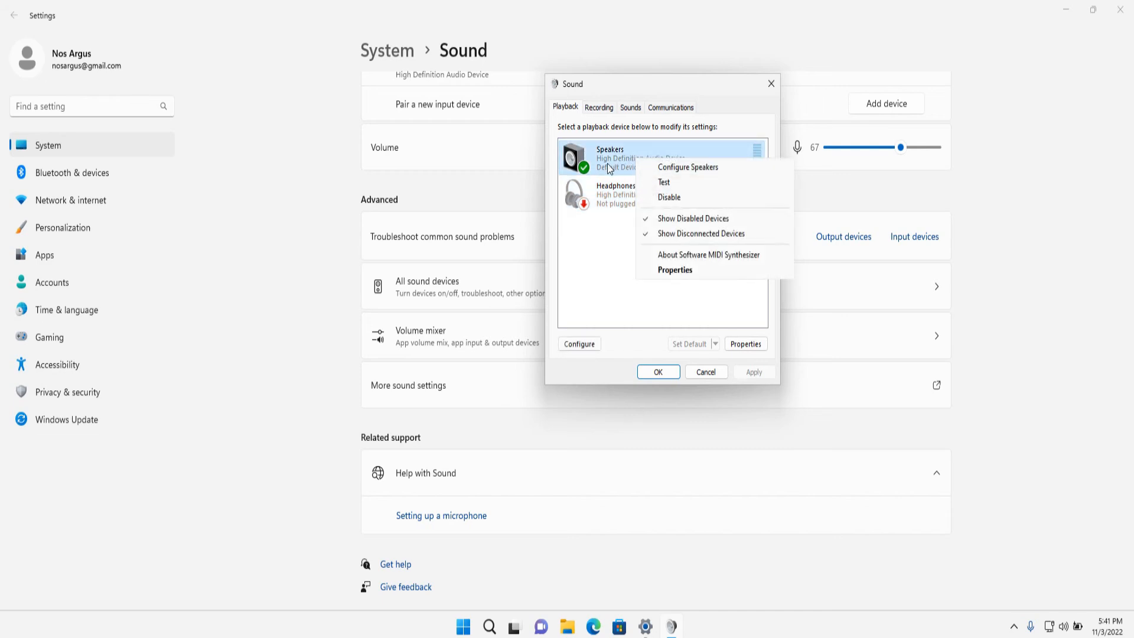
click(684, 349)
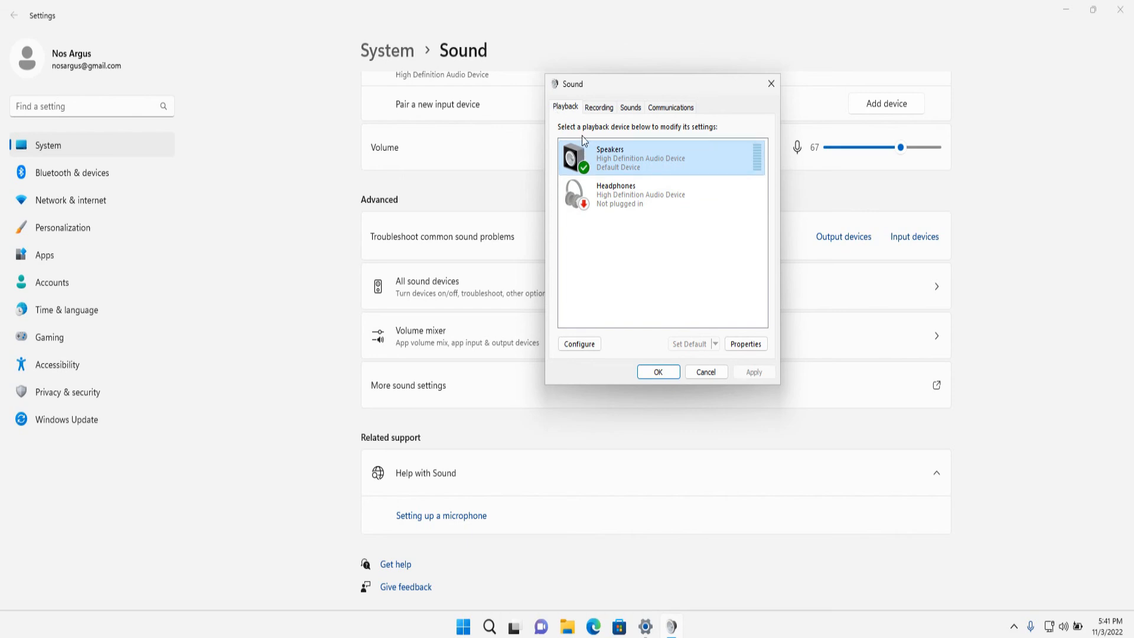
click(608, 187)
click(614, 156)
click(622, 197)
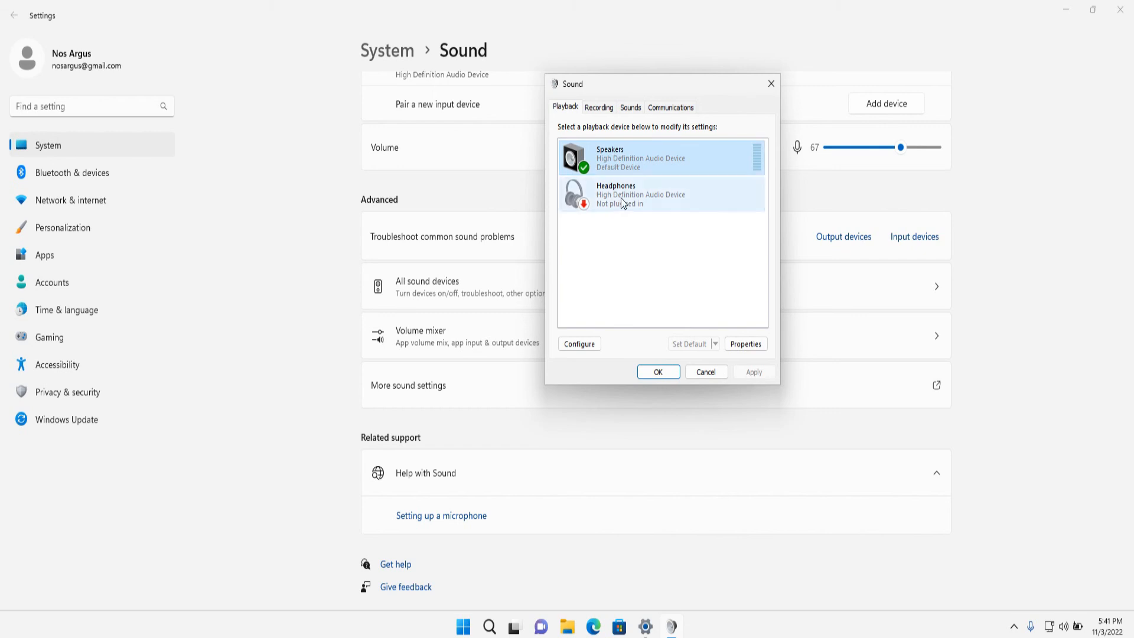
click(615, 158)
click(627, 200)
click(623, 159)
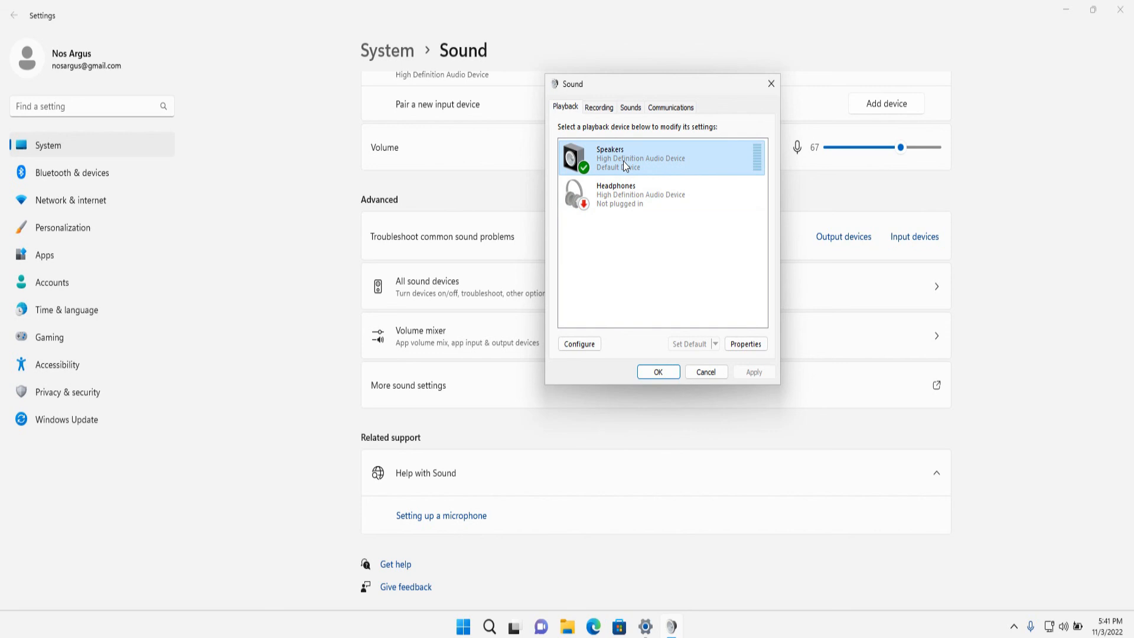
Check the Microphone recording device and its options, and dismiss the Sound dialog to return to the Sound settings.
click(600, 107)
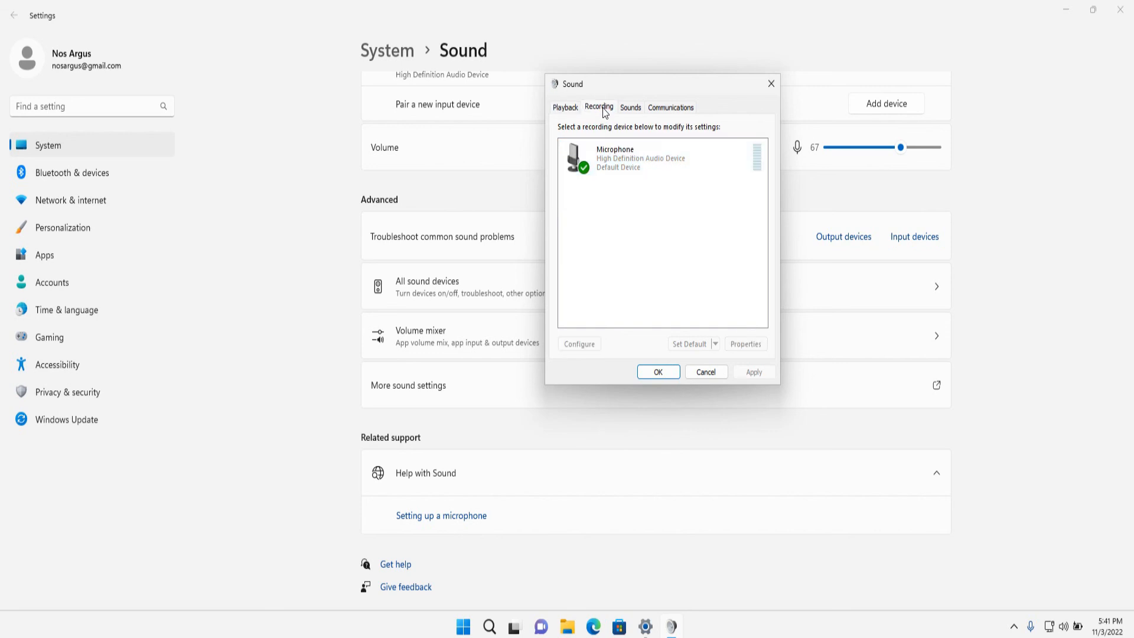
right_click(632, 160)
click(592, 191)
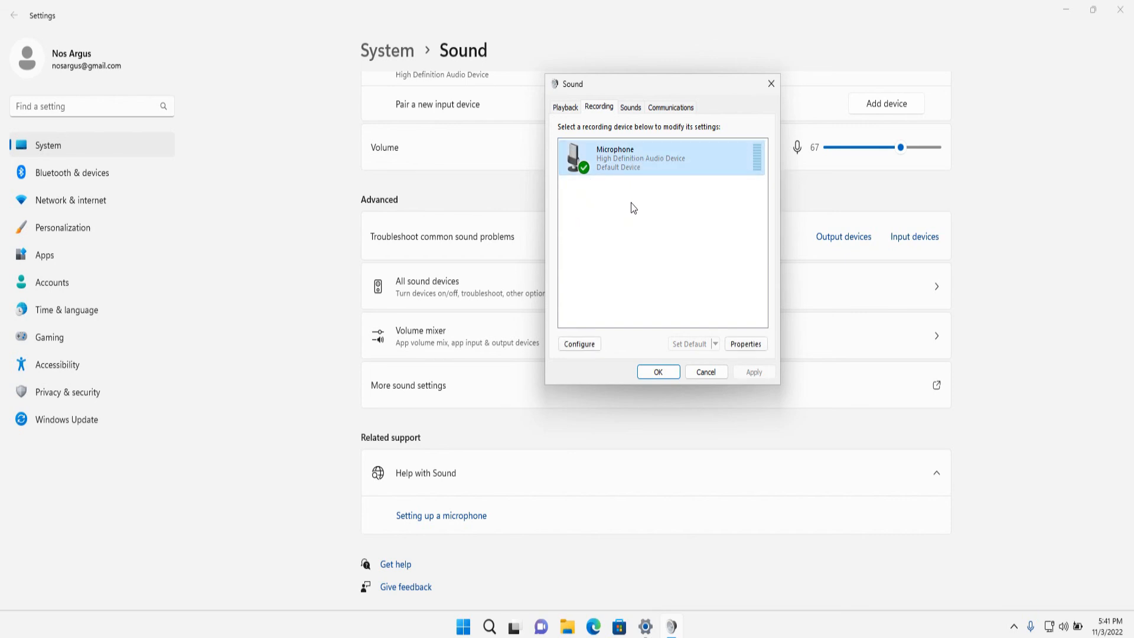
click(577, 212)
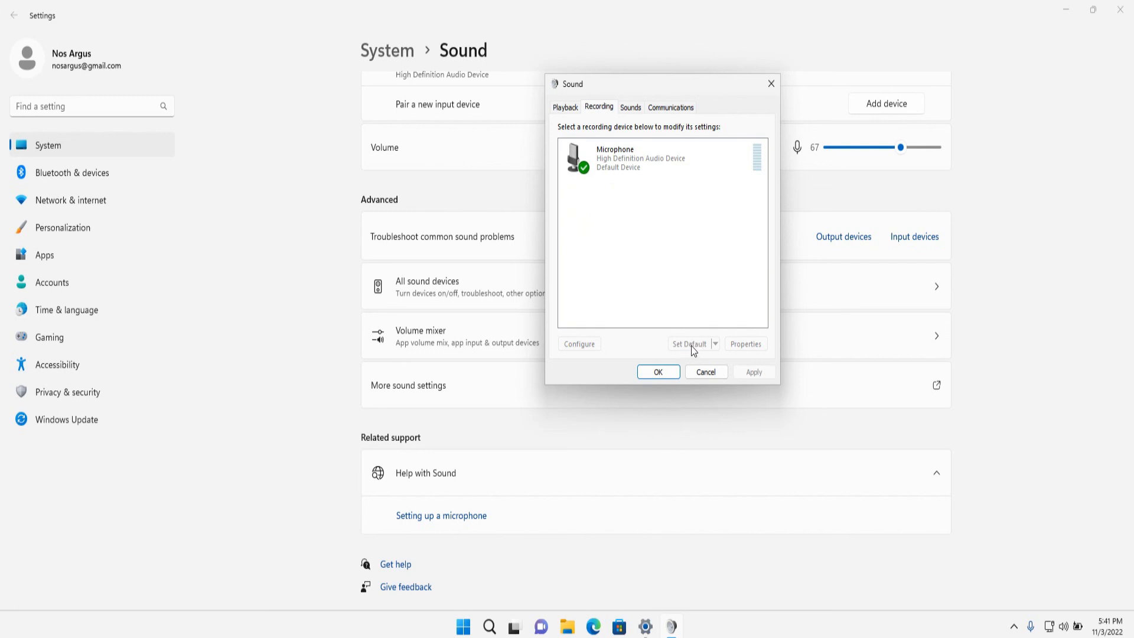
click(706, 372)
click(888, 464)
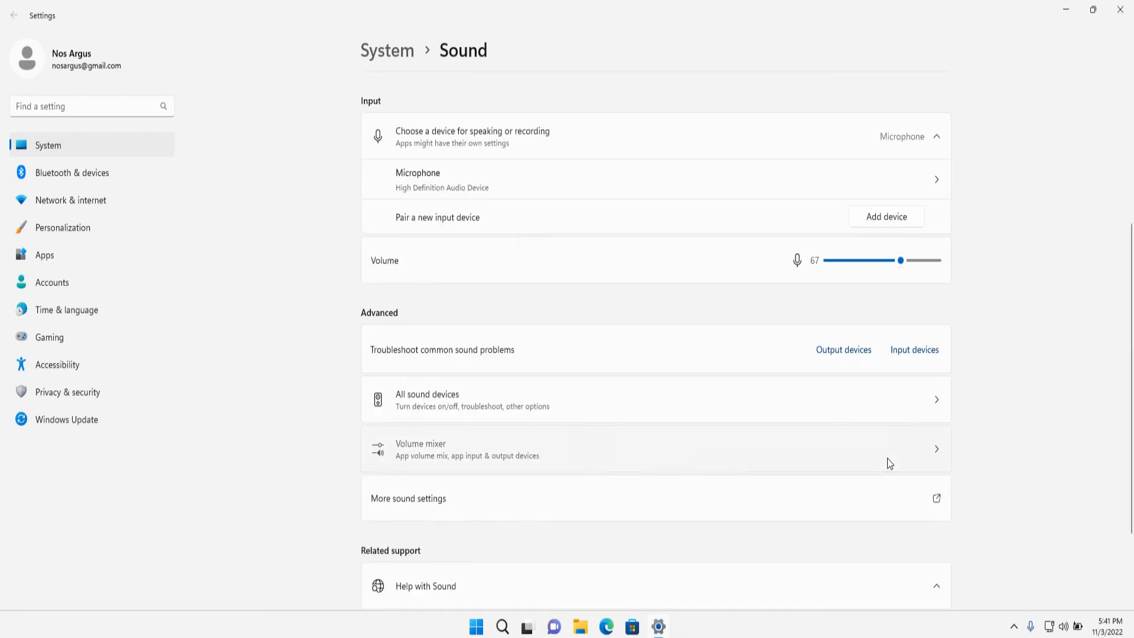